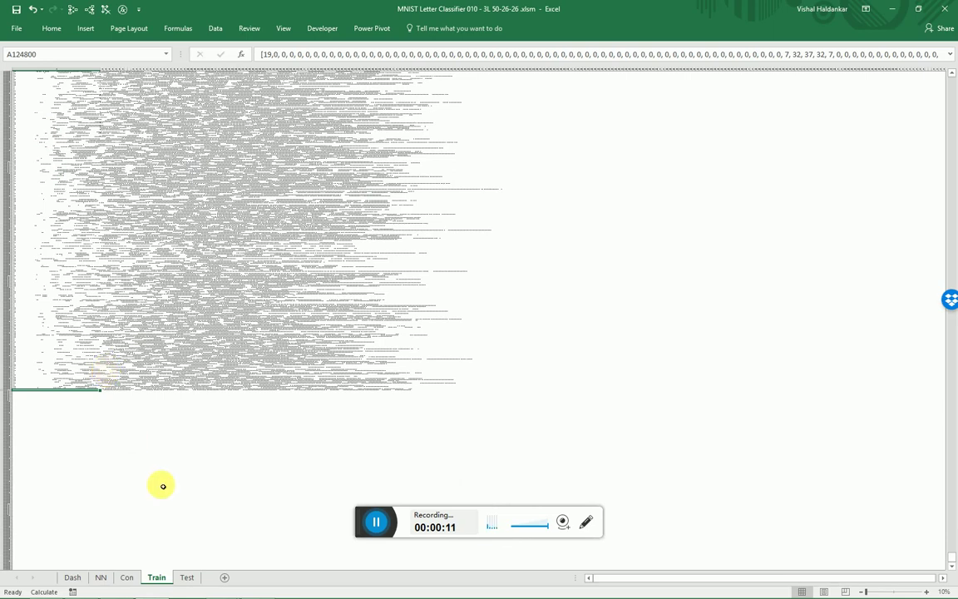
# - Look over the Test and NN sheets, and return to the Dash sheet
pyautogui.click(186, 578)
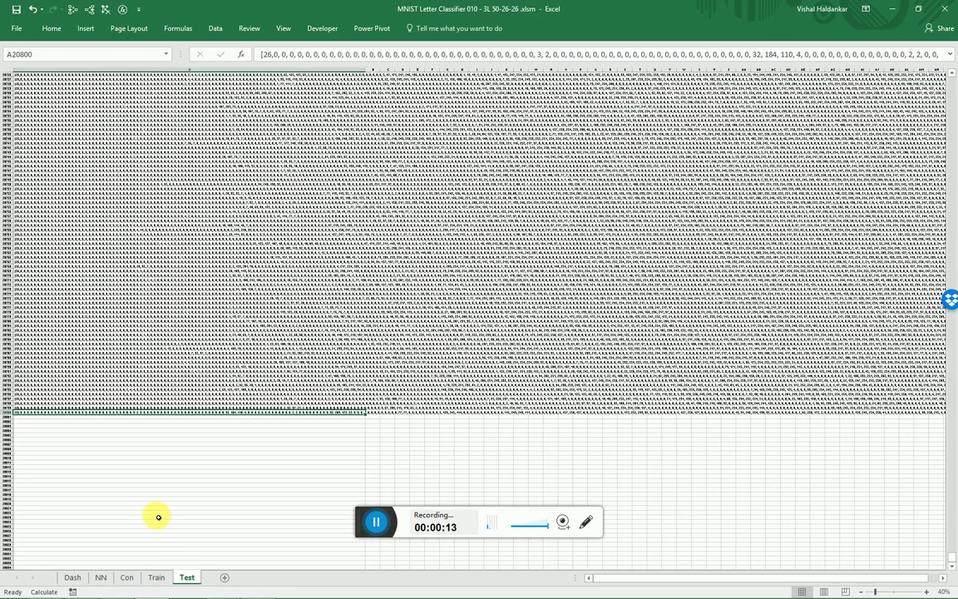
pyautogui.click(98, 578)
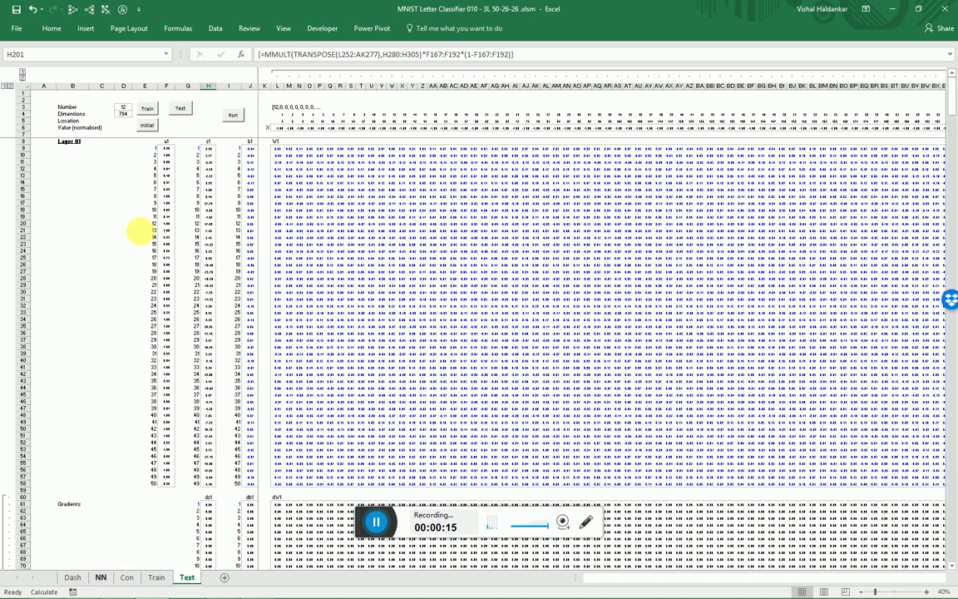
pyautogui.click(73, 578)
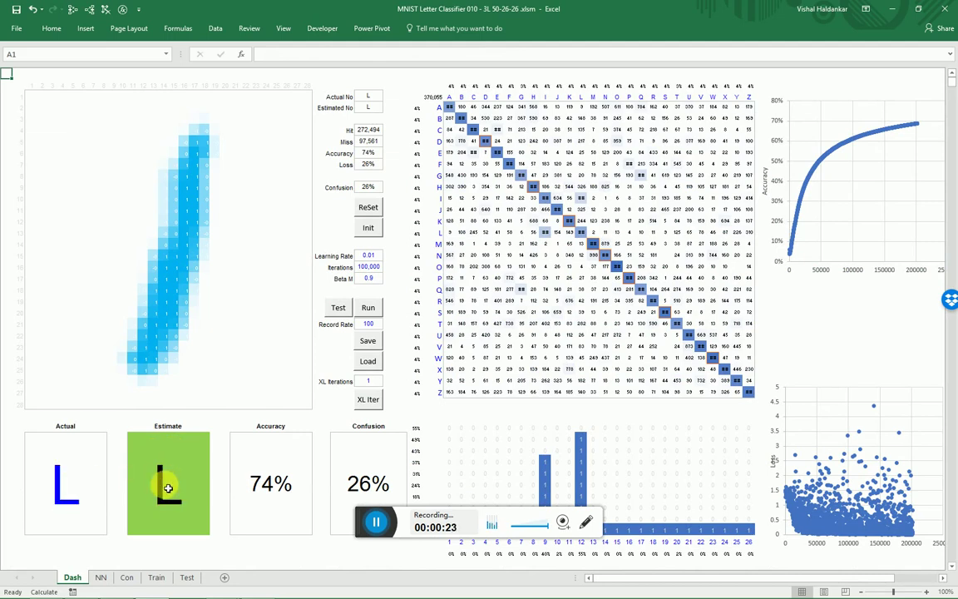
# - Run three more letter samples through the classifier on the dashboard and compare each actual letter with its estimate
pyautogui.click(154, 453)
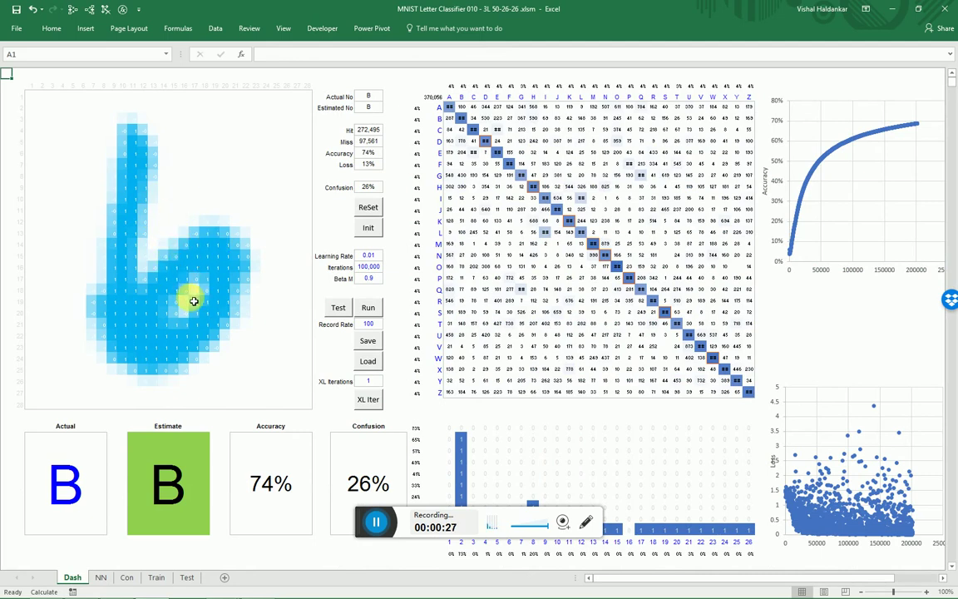
pyautogui.click(168, 490)
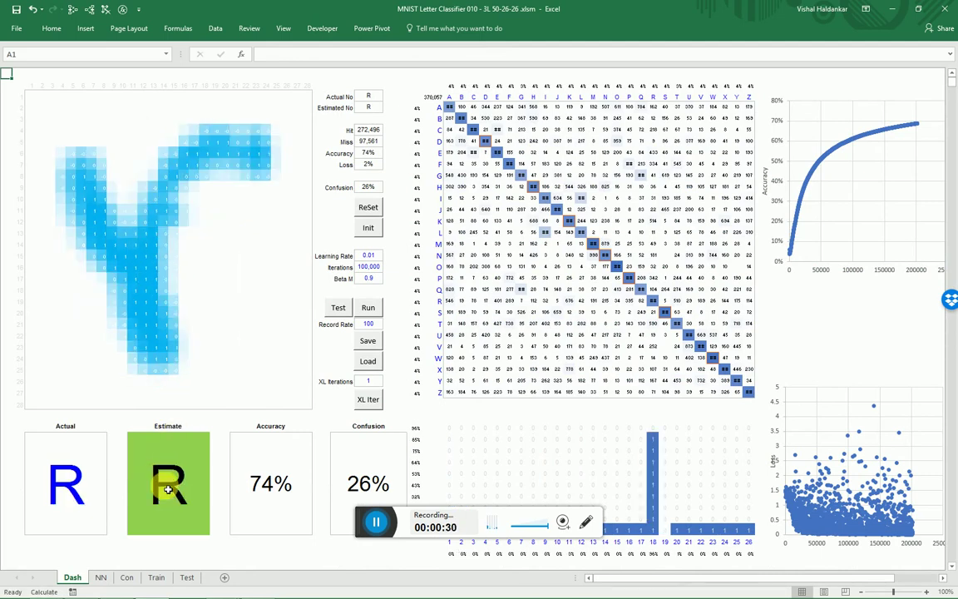
pyautogui.click(180, 419)
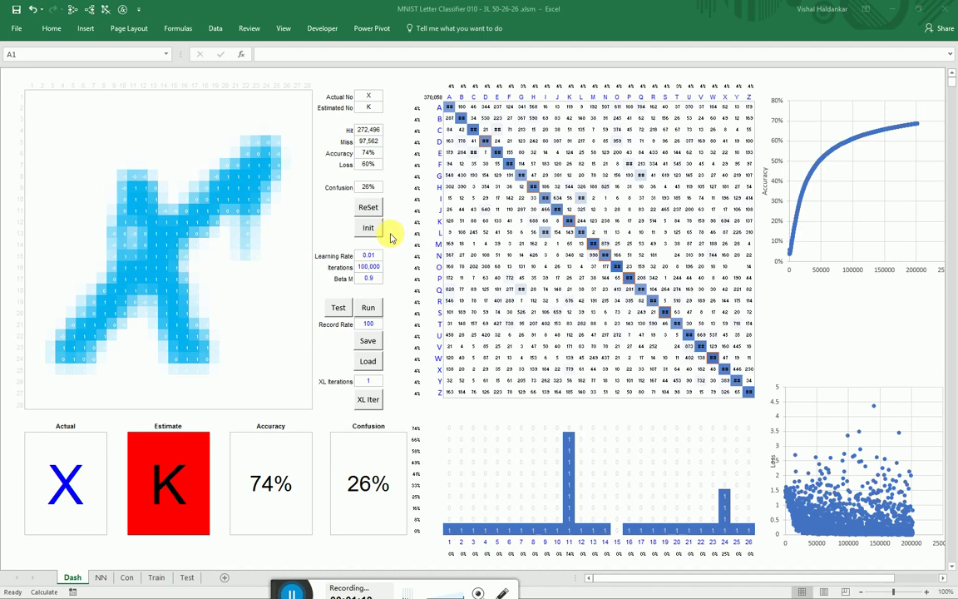
# - Reset the dashboard's recorded results and run a test with 500 iterations
pyautogui.click(368, 210)
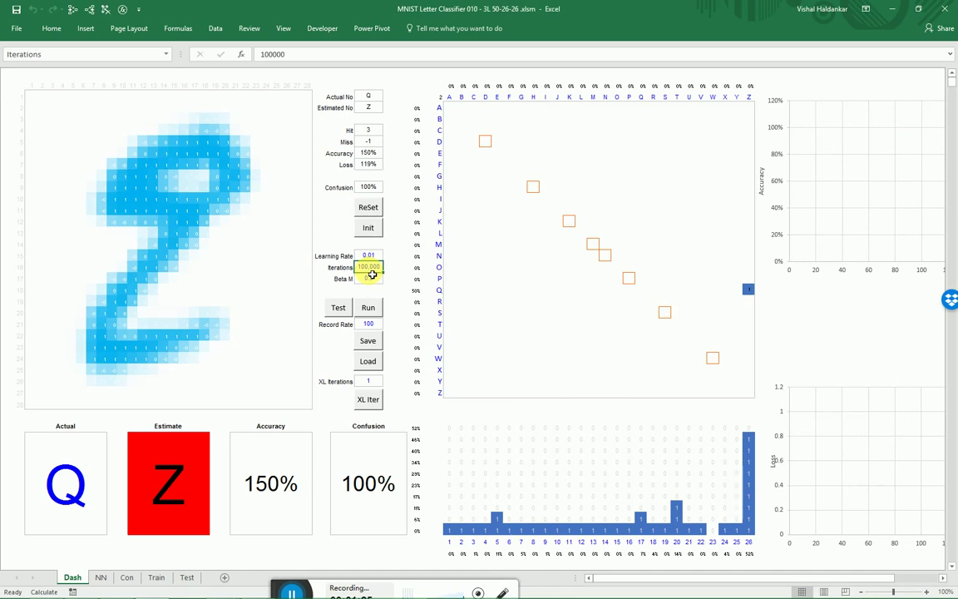
pyautogui.write('500')
pyautogui.click(336, 208)
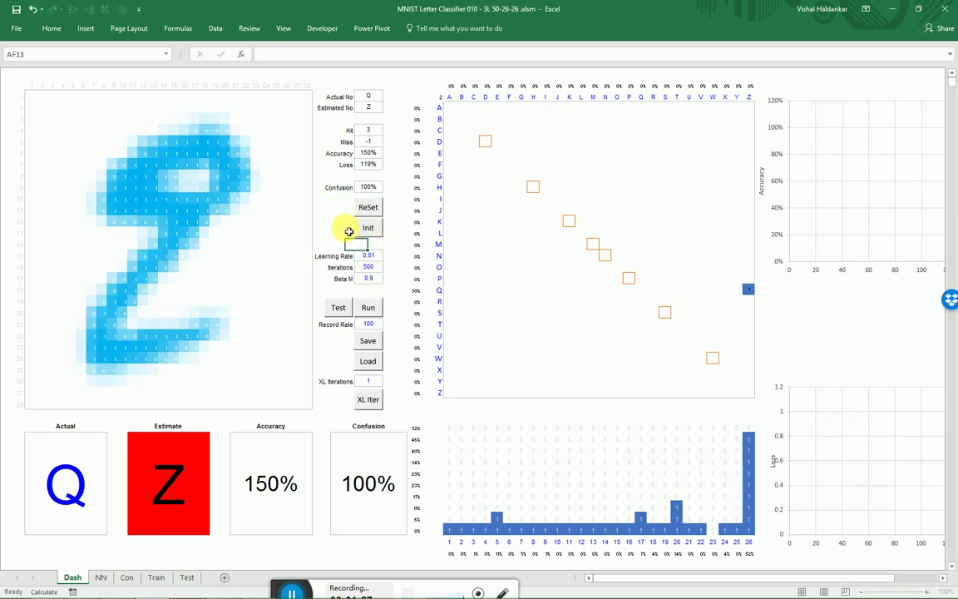
pyautogui.click(338, 308)
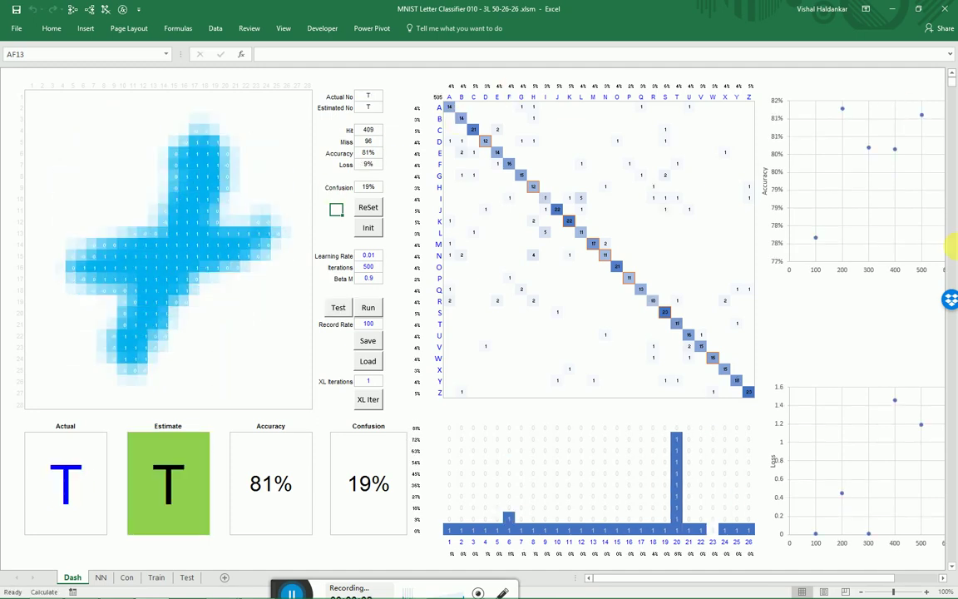
# - Examine Layer 01 on the NN sheet: its W1 weights, the precedents of z1 cell H11 and the activation formula in F11
pyautogui.click(101, 578)
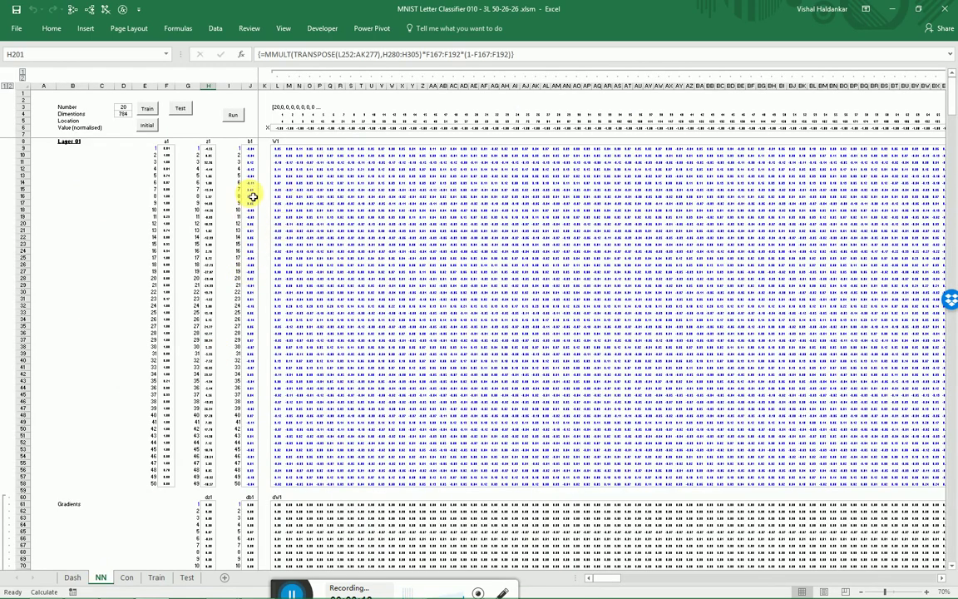
pyautogui.moveTo(252, 195); pyautogui.dragTo(487, 385)
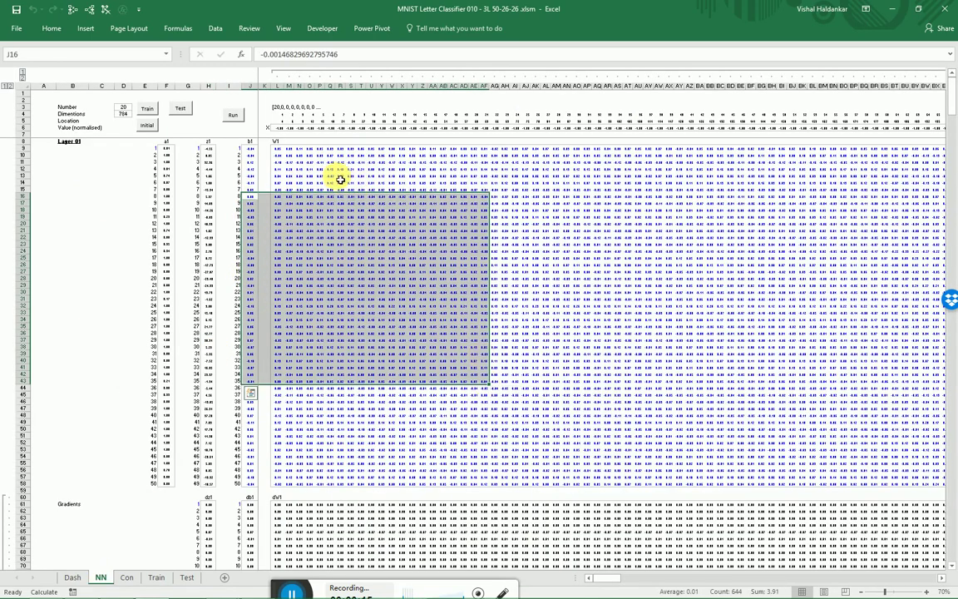
pyautogui.click(214, 166)
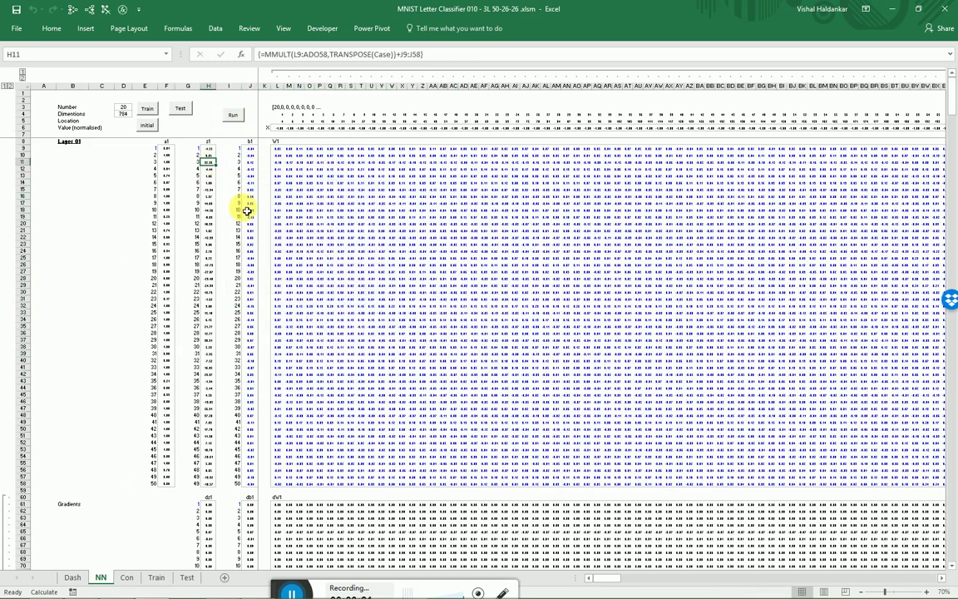
pyautogui.hotkey('alt', 'm')
pyautogui.press('p')
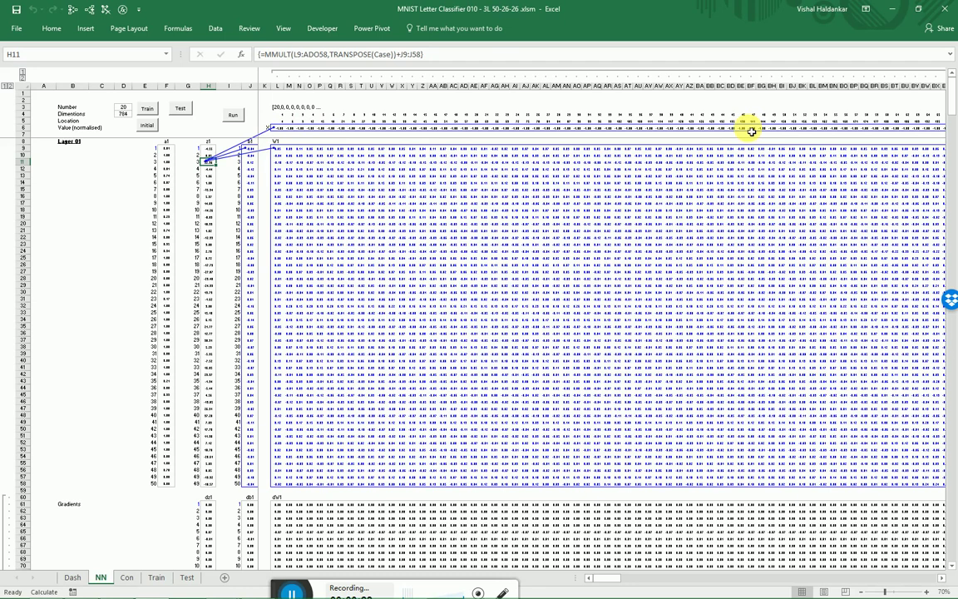
pyautogui.click(170, 163)
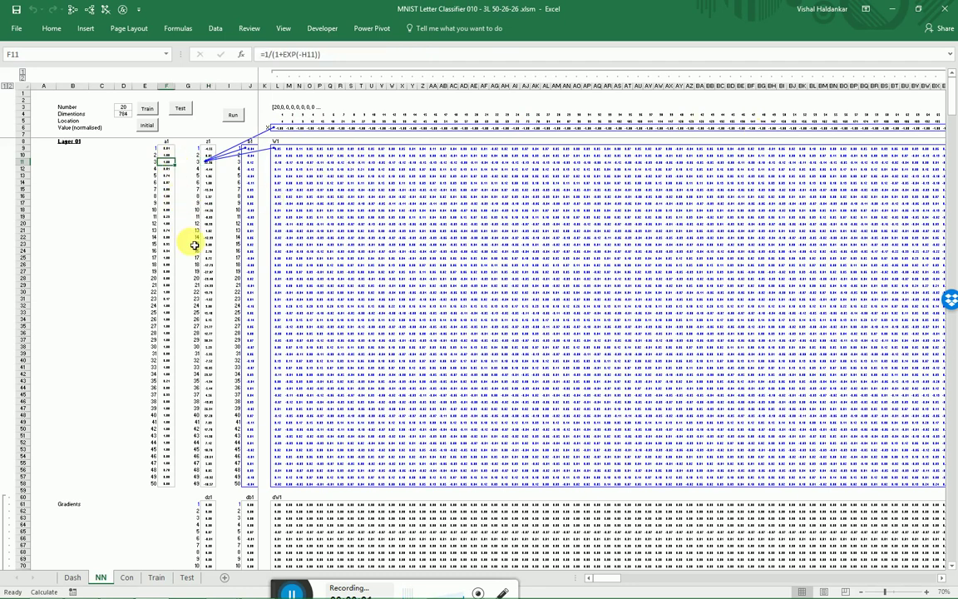
# - Examine the Layer 01 gradient block dW1 and the momentum block below it
pyautogui.scroll(-19, 194, 246)
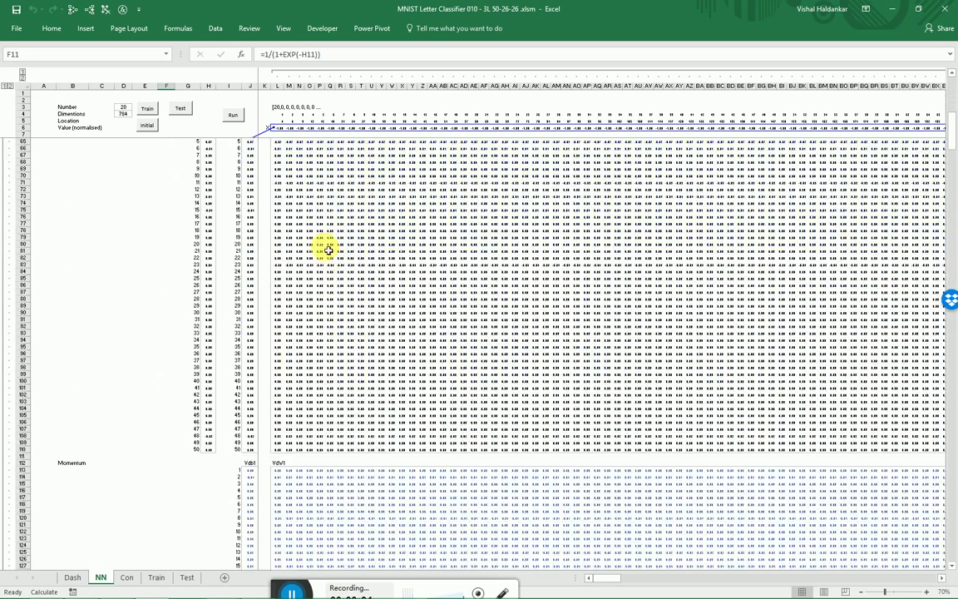
pyautogui.scroll(4, 328, 249)
pyautogui.moveTo(286, 215); pyautogui.dragTo(474, 369)
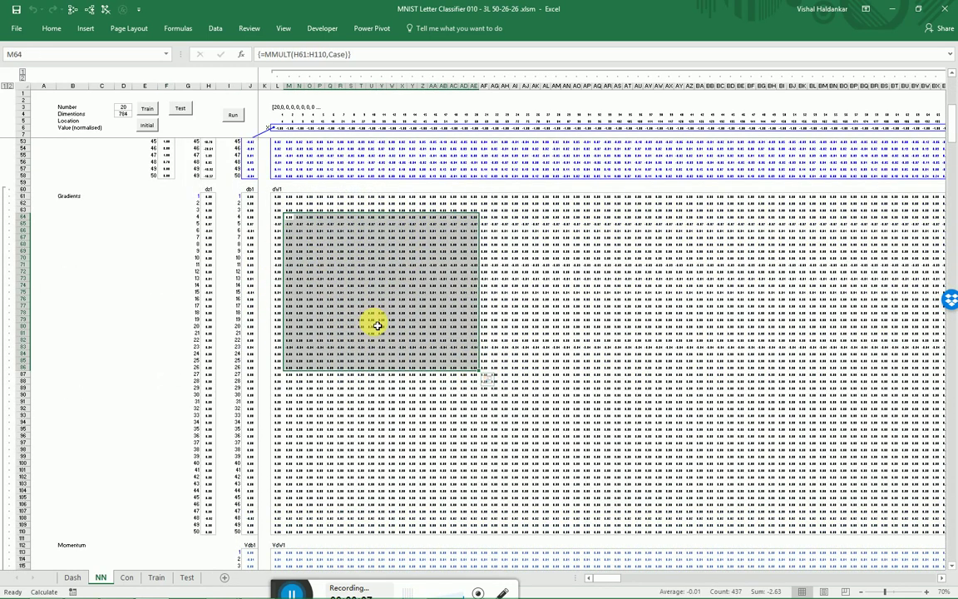
pyautogui.scroll(-13, 370, 326)
pyautogui.moveTo(281, 341); pyautogui.dragTo(425, 450)
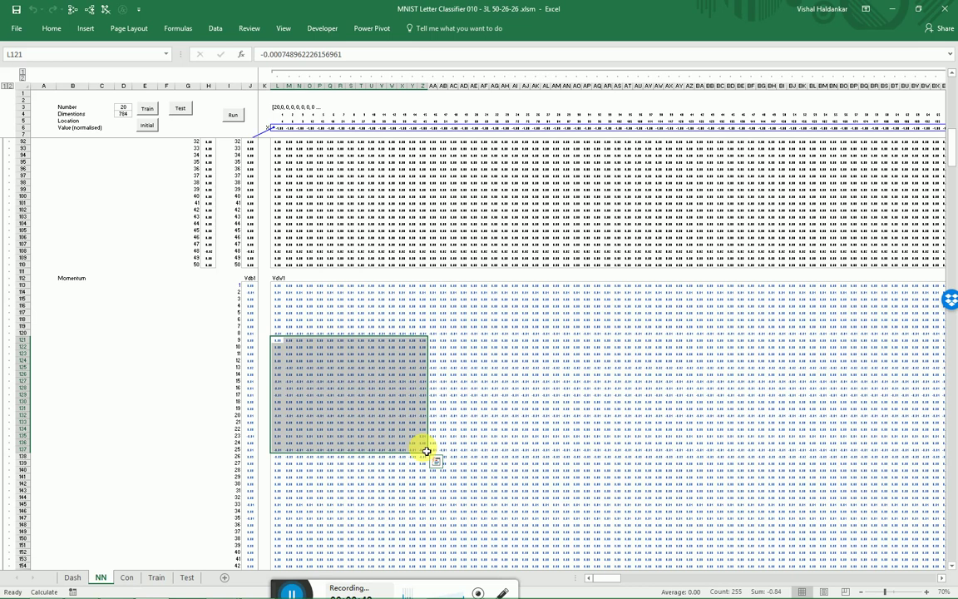
# - Trace the precedents of the Layer 02 z2 formula in H177
pyautogui.scroll(-15, 347, 374)
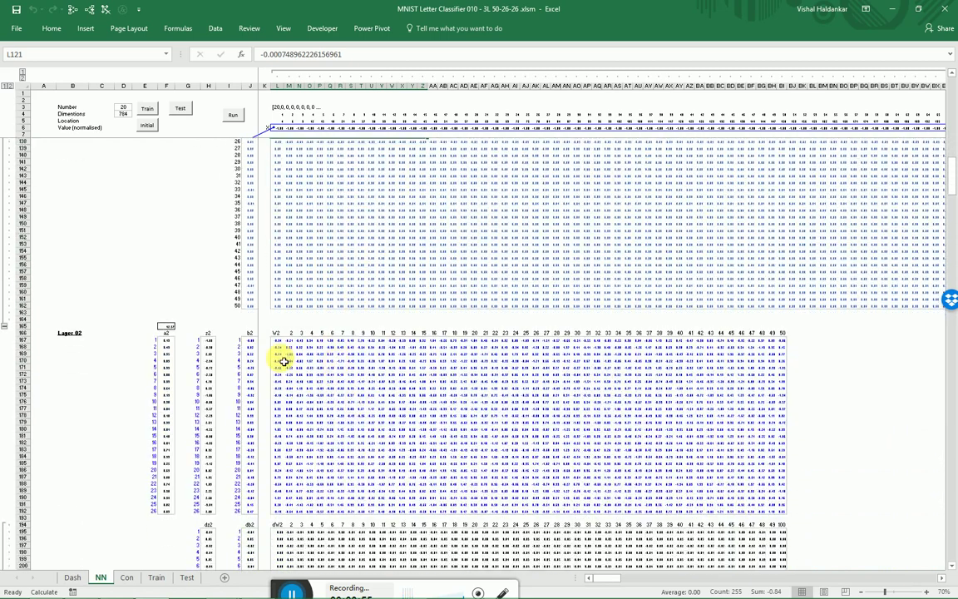
pyautogui.scroll(-6, 284, 361)
pyautogui.click(209, 292)
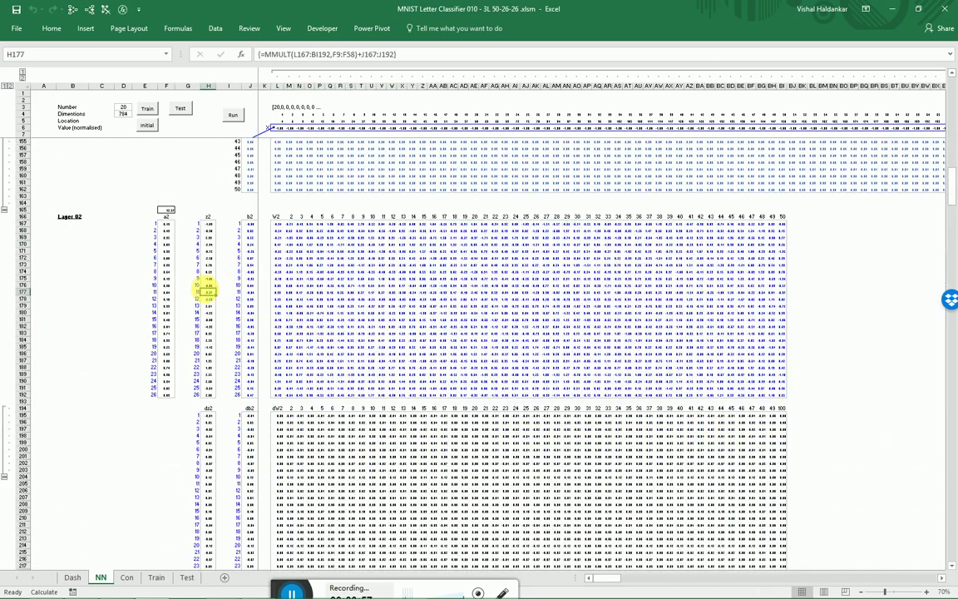
pyautogui.hotkey('alt', 'm')
pyautogui.press('p')
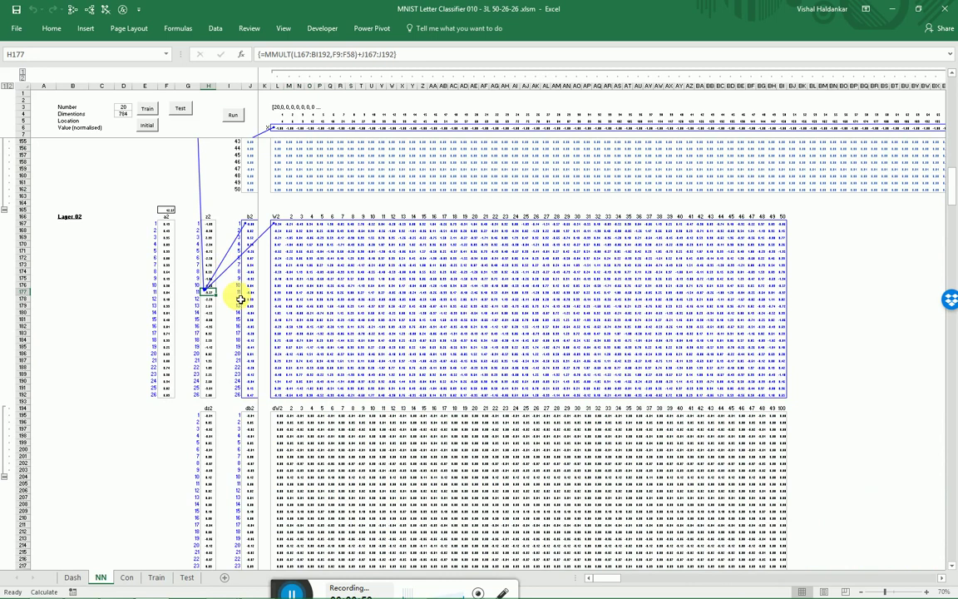
# - Trace the dependents of the dz2 gradient in H201, and remove all tracing arrows from the sheet
pyautogui.scroll(-4, 314, 359)
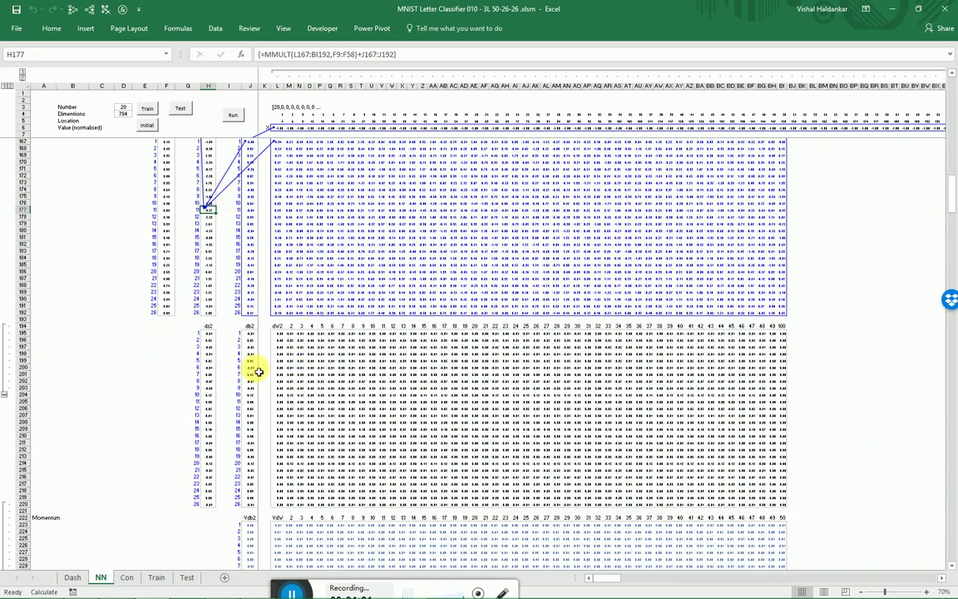
pyautogui.click(209, 374)
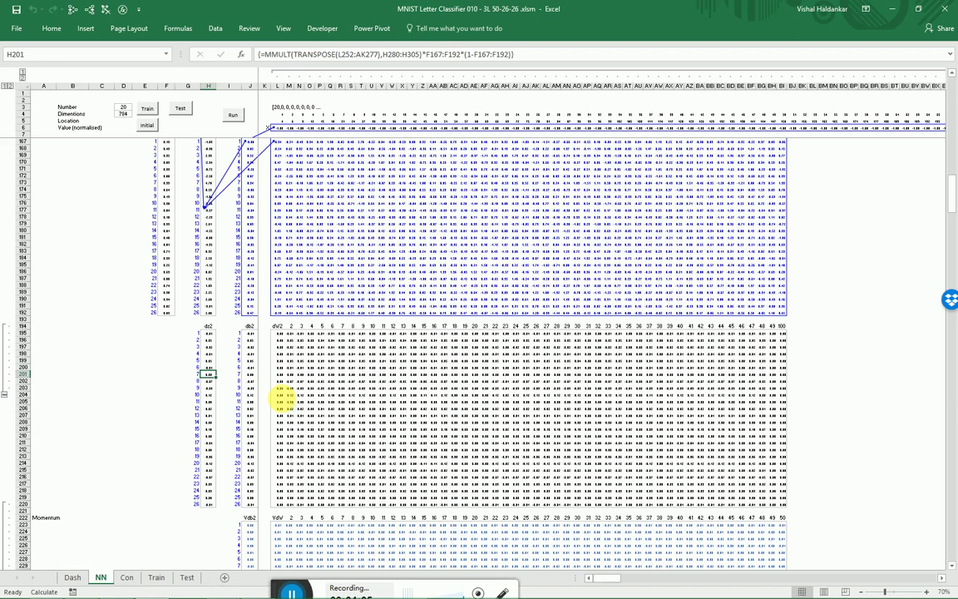
pyautogui.hotkey('alt', 'm')
pyautogui.press('p')
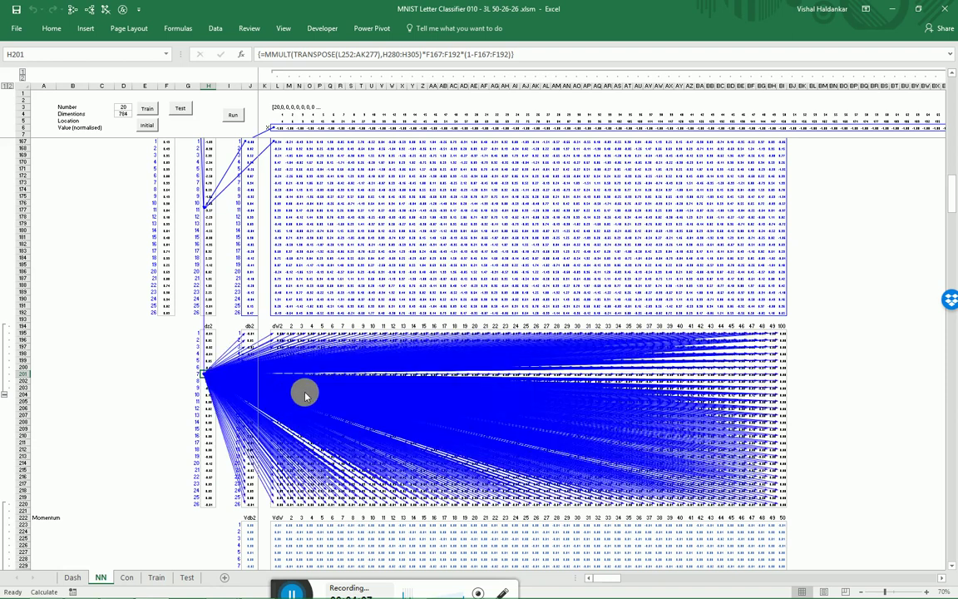
pyautogui.hotkey('alt', 'm')
pyautogui.press('a')
pyautogui.press('a')
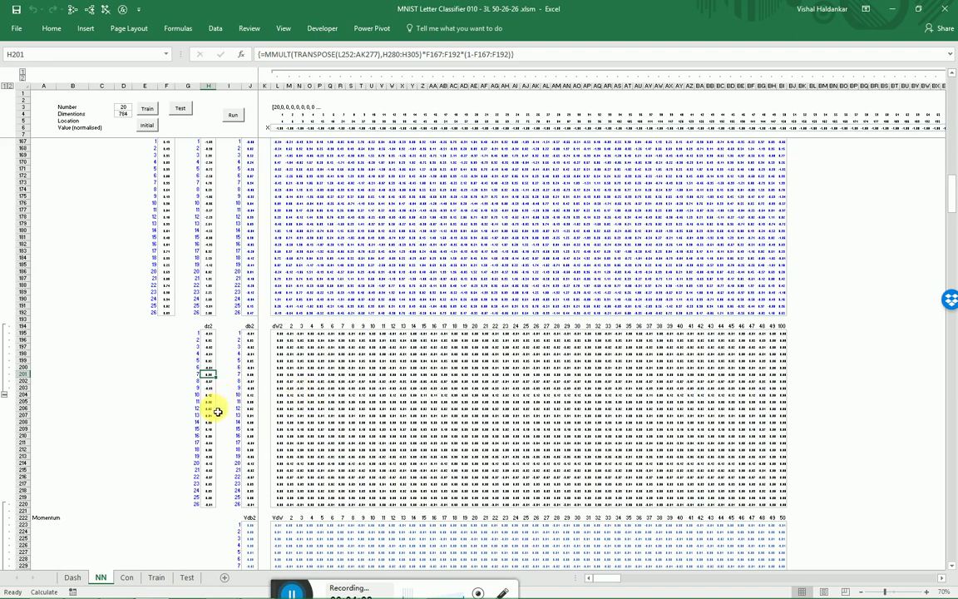
# - Trace the precedents of the dz2 gradient in H201 and follow them to the a2 activations, Layer 03 weights and dz3 values
pyautogui.click(212, 408)
pyautogui.click(214, 375)
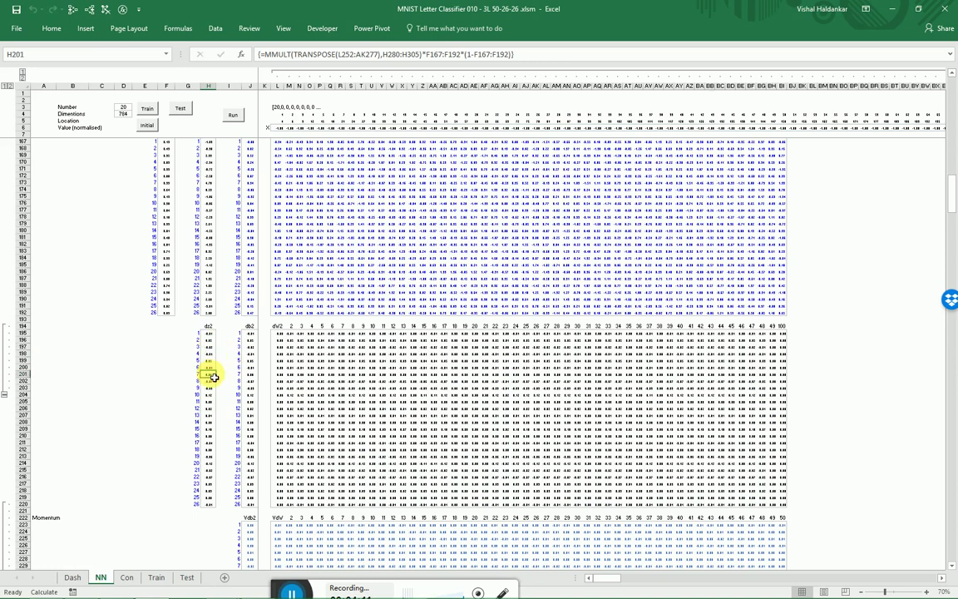
pyautogui.hotkey('alt', 'm')
pyautogui.press('p')
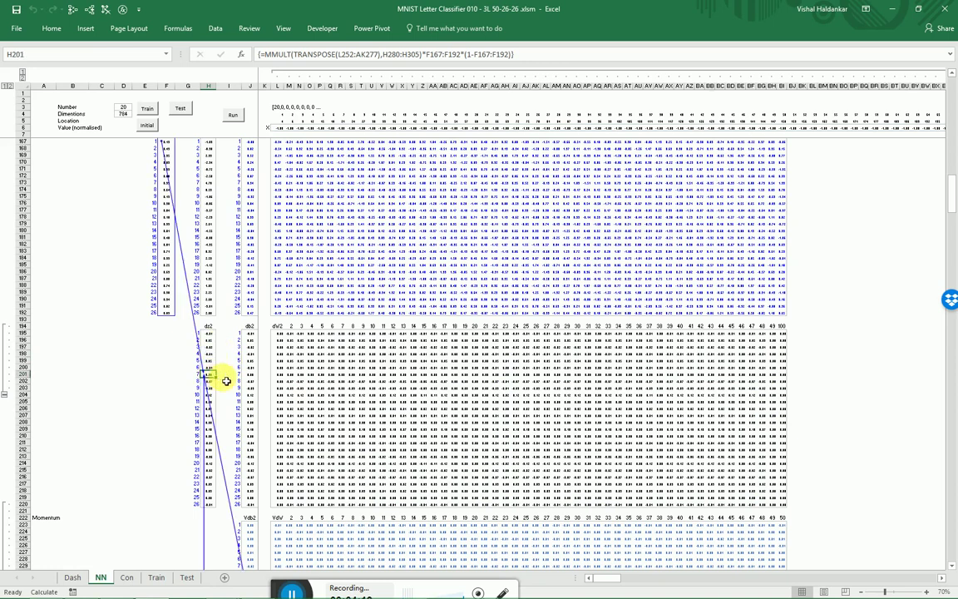
pyautogui.scroll(5, 218, 375)
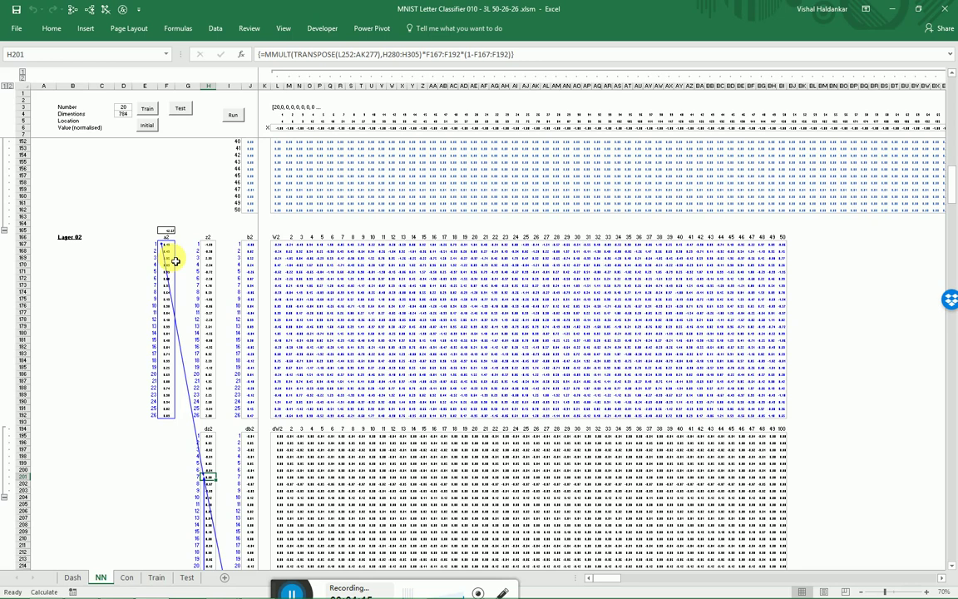
pyautogui.scroll(-20, 242, 317)
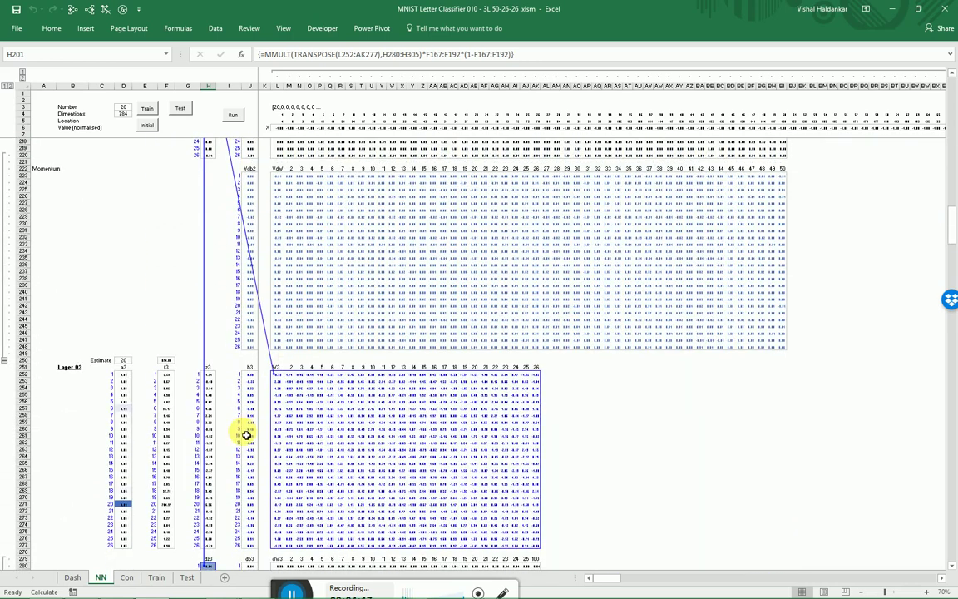
pyautogui.scroll(-6, 246, 435)
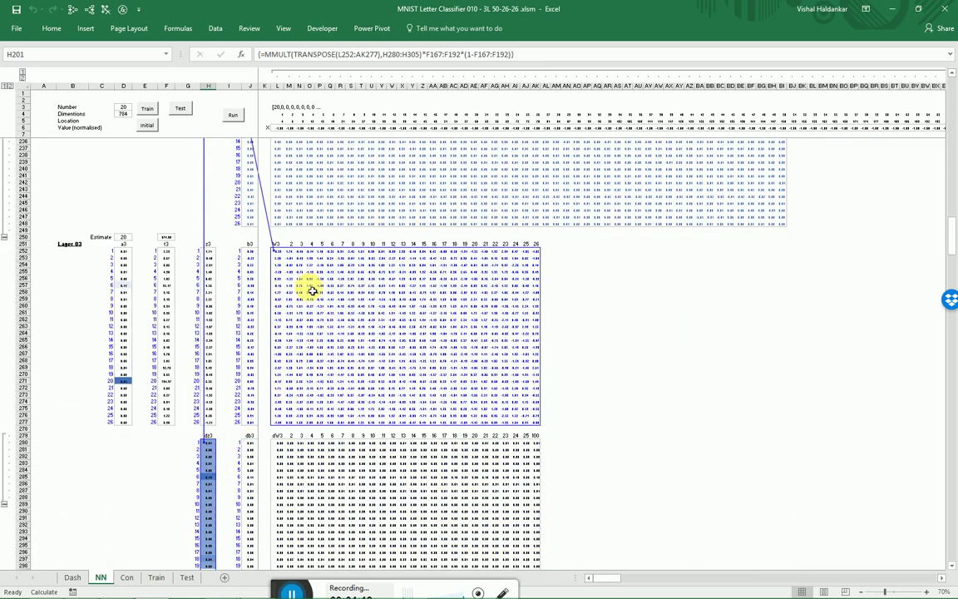
pyautogui.scroll(9, 323, 310)
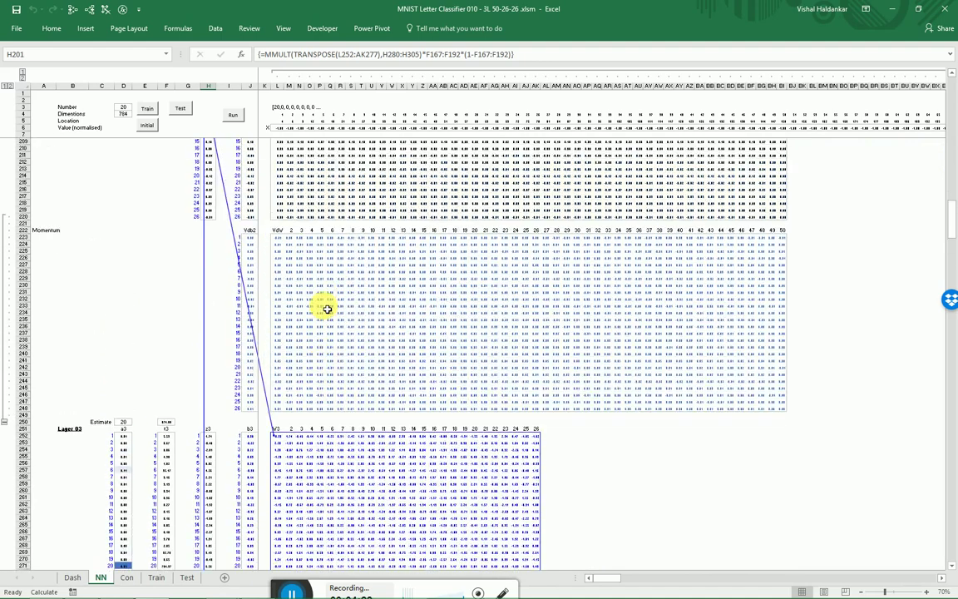
pyautogui.scroll(-14, 324, 312)
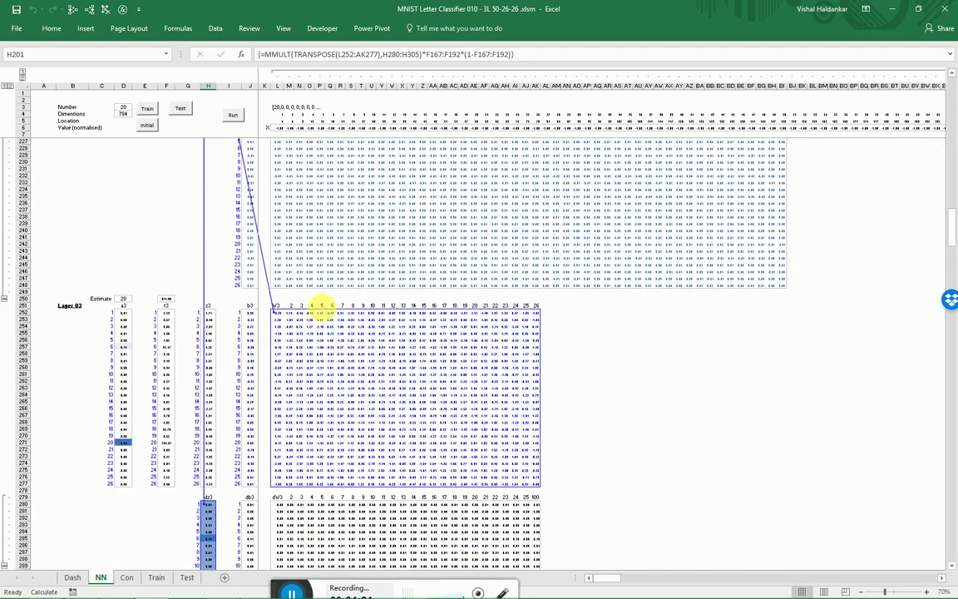
pyautogui.scroll(-11, 304, 392)
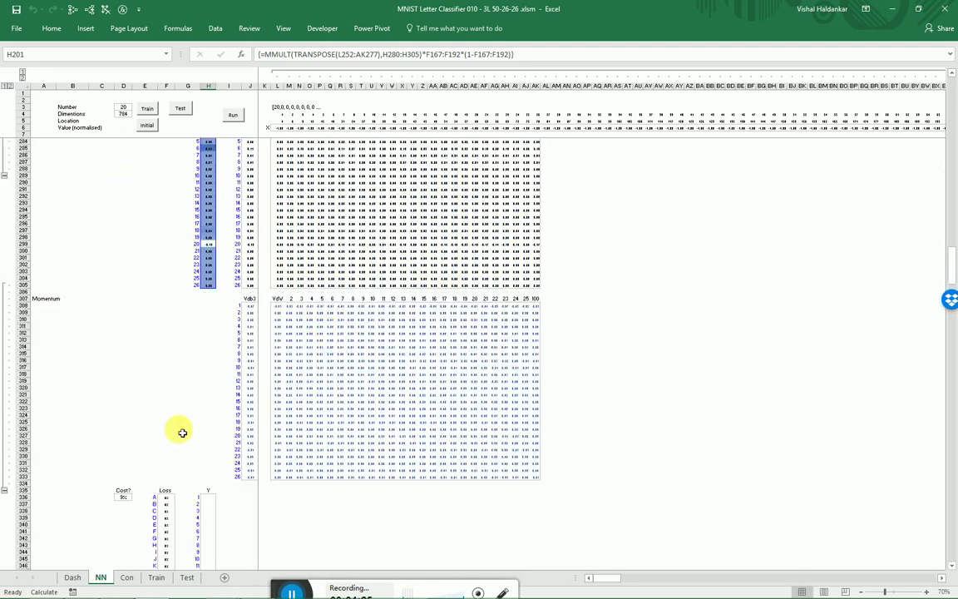
# - Examine the Loss formulas and the Y target column for the letters below the Layer 03 momentum block
pyautogui.scroll(-6, 283, 394)
pyautogui.scroll(-4, 283, 394)
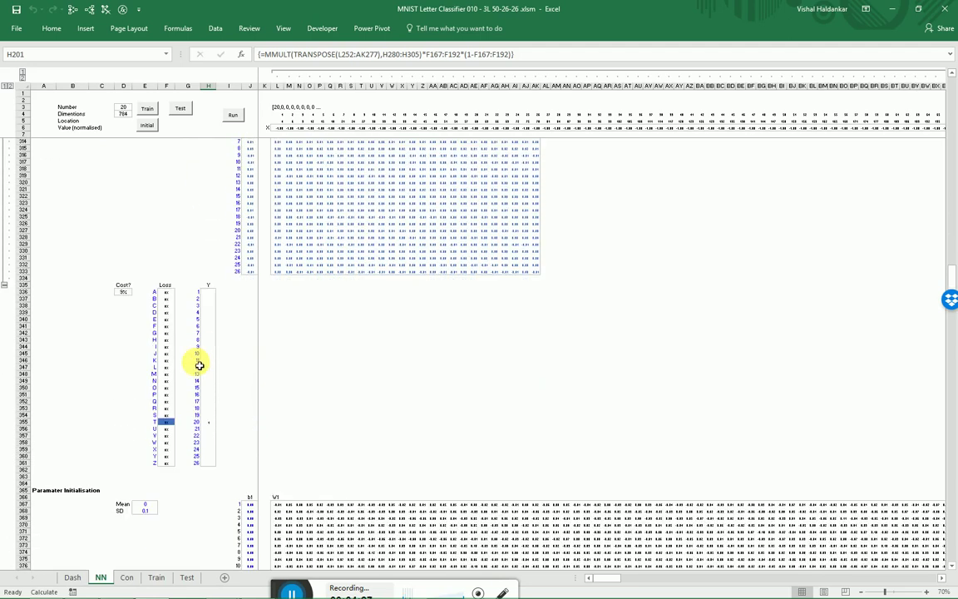
pyautogui.click(168, 333)
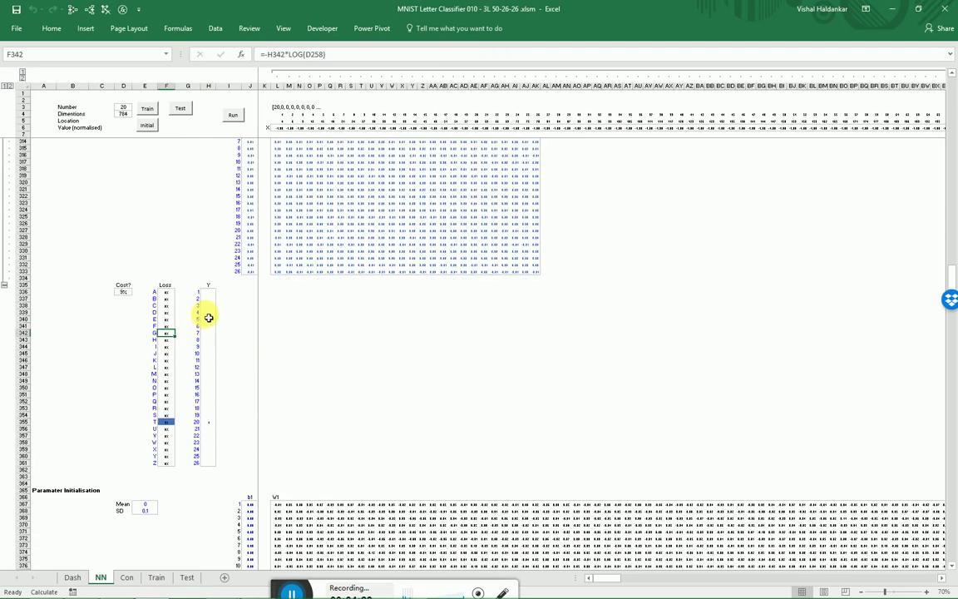
pyautogui.moveTo(209, 316); pyautogui.dragTo(208, 359)
pyautogui.moveTo(169, 333); pyautogui.dragTo(168, 378)
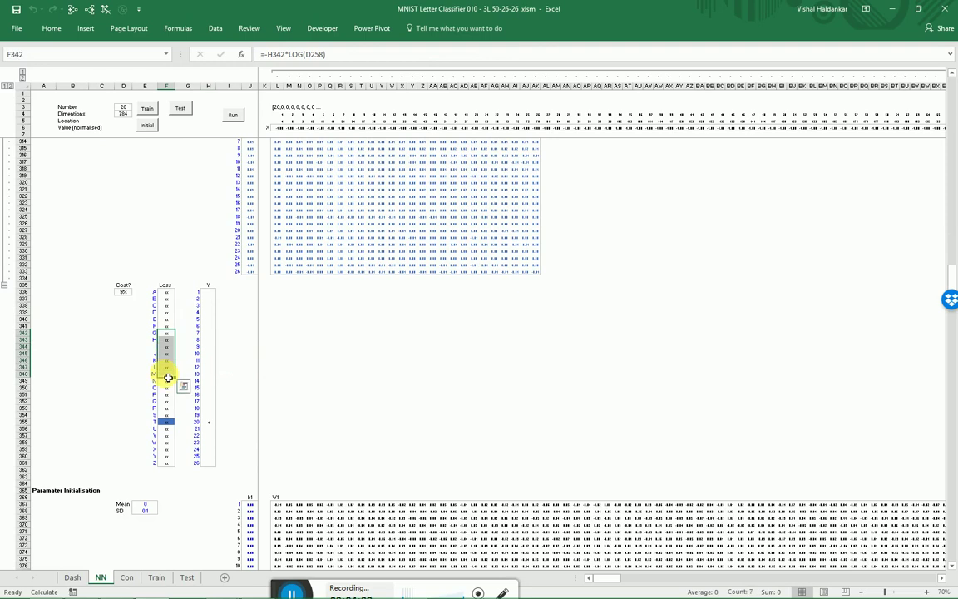
# - Examine the Loss formulas for letters A to Y, including T, and the Layer 03 a3 output formula in D271
pyautogui.click(208, 421)
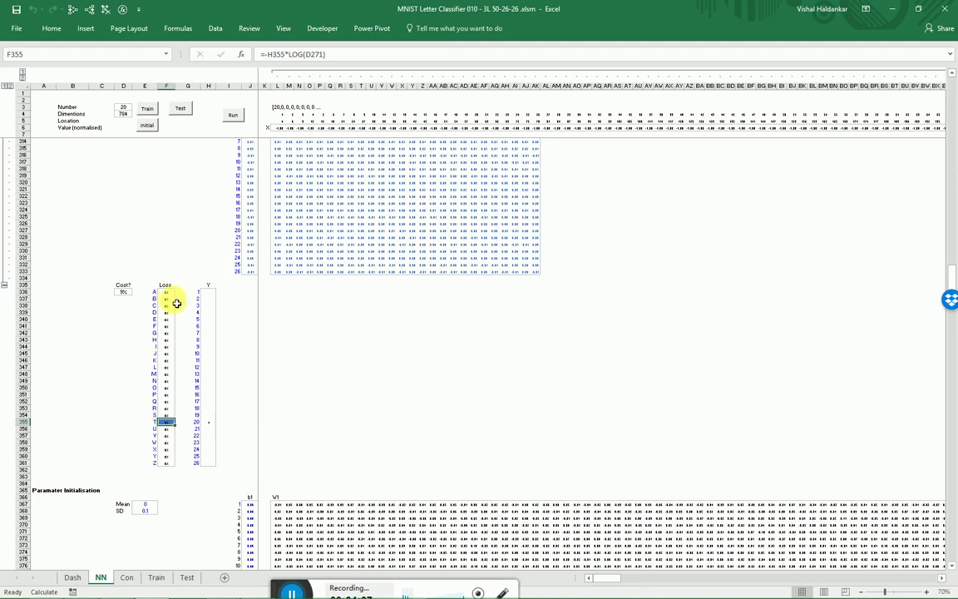
pyautogui.moveTo(168, 292); pyautogui.dragTo(167, 455)
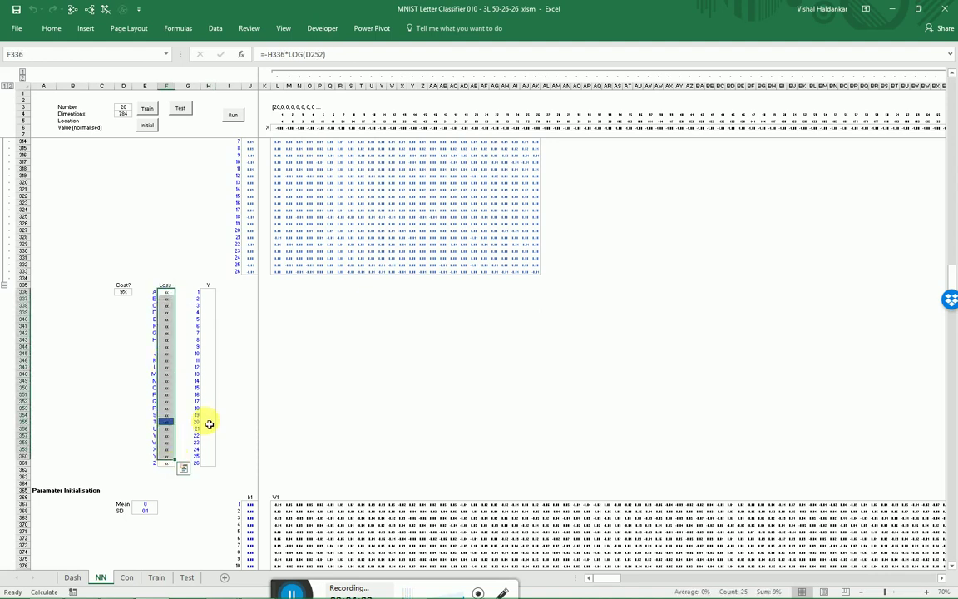
pyautogui.scroll(11, 201, 358)
pyautogui.scroll(11, 201, 358)
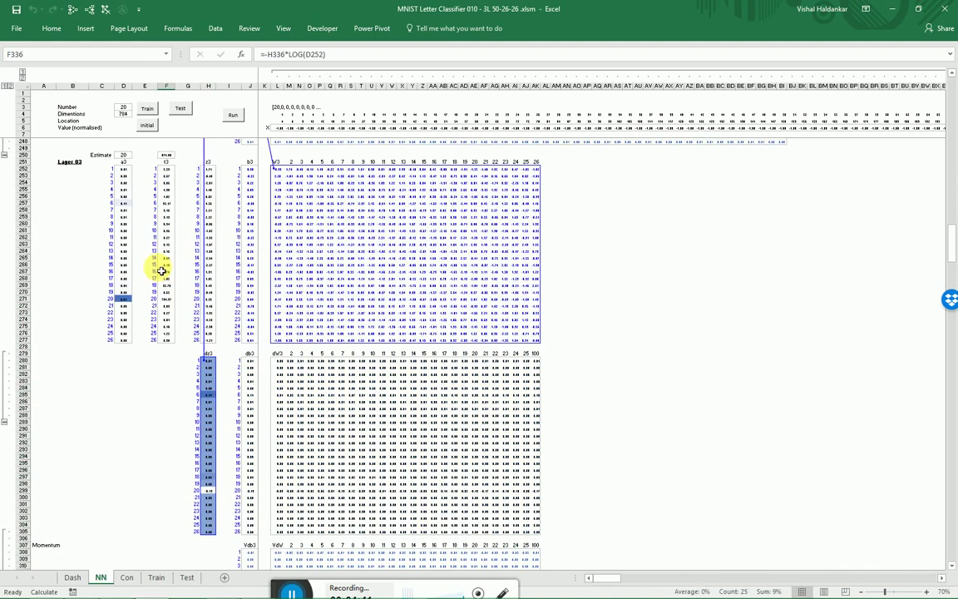
pyautogui.click(123, 300)
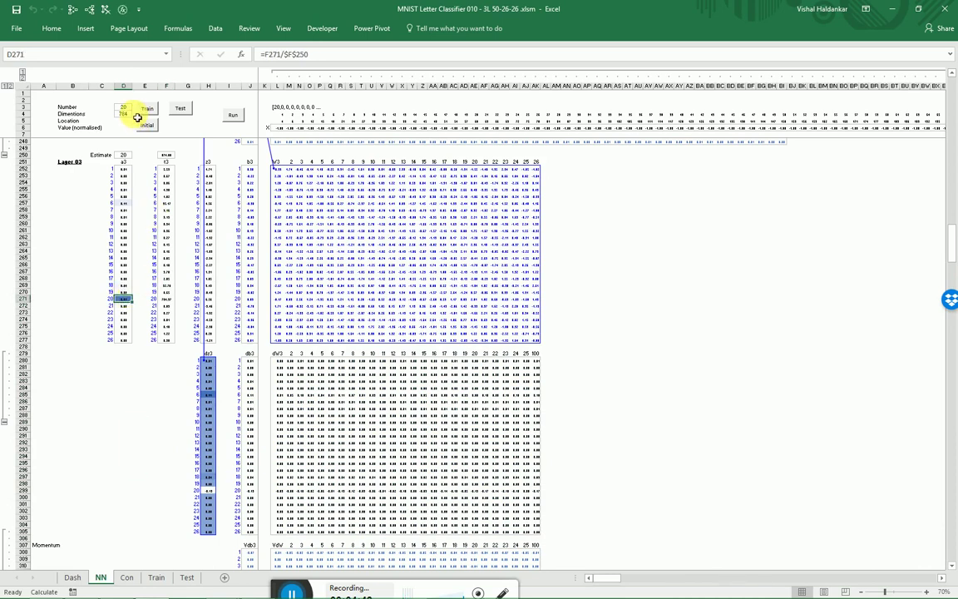
pyautogui.click(123, 301)
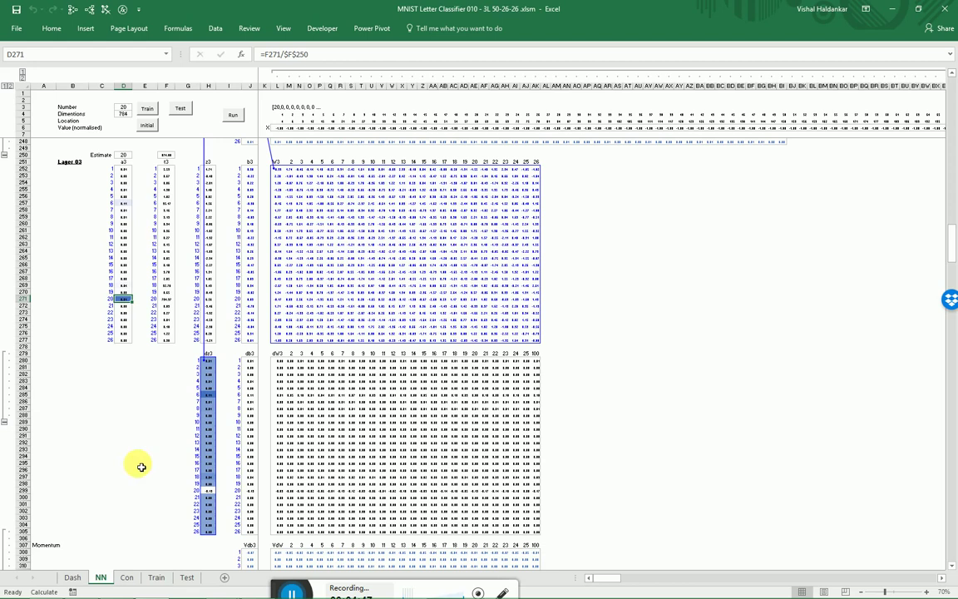
# - Switch to the Dash sheet of the workbook
pyautogui.click(72, 576)
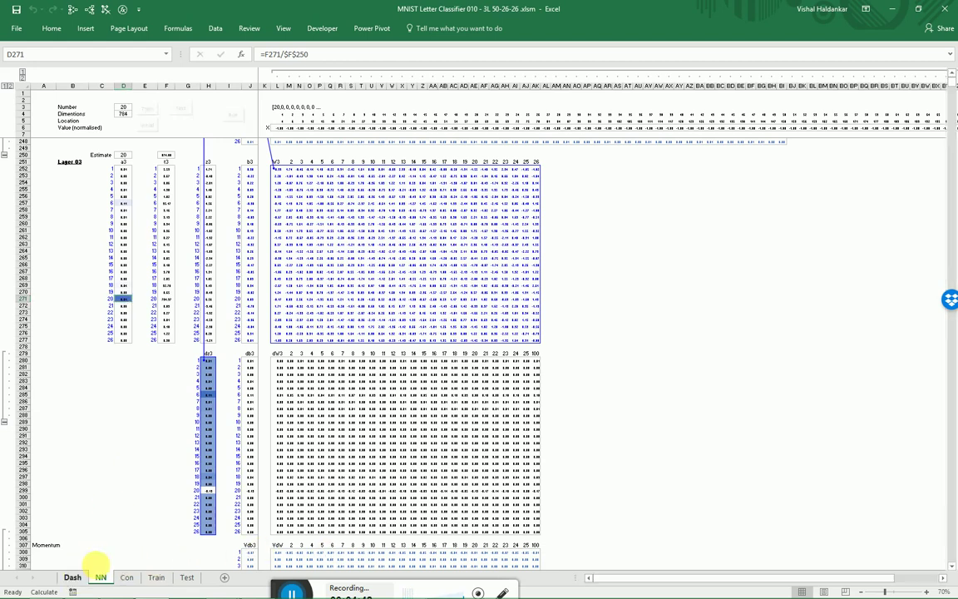